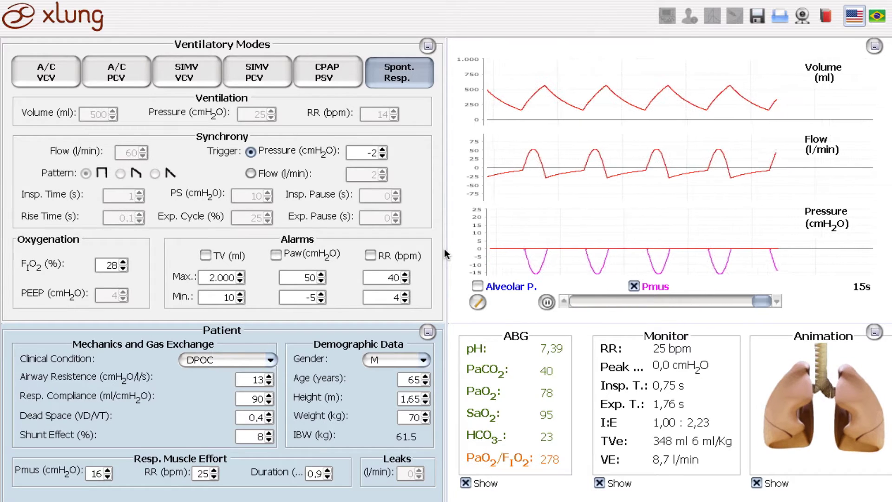
- Increase the airway resistance to 18 cmH2O/l/s and confirm the change
click(255, 384)
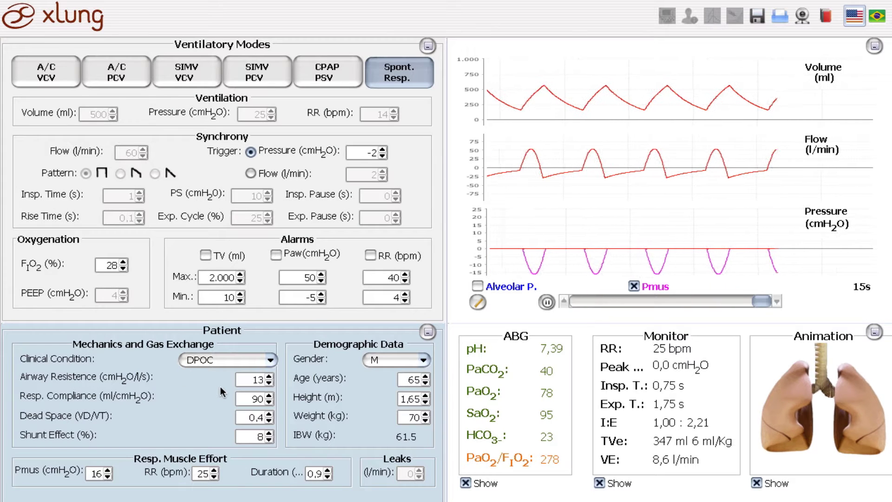
click(257, 383)
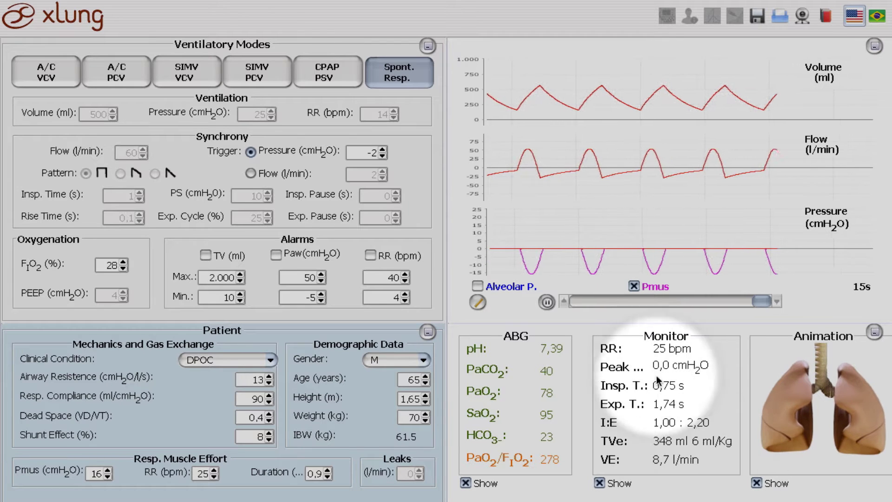
click(269, 377)
click(268, 376)
click(269, 377)
click(269, 377)
click(268, 377)
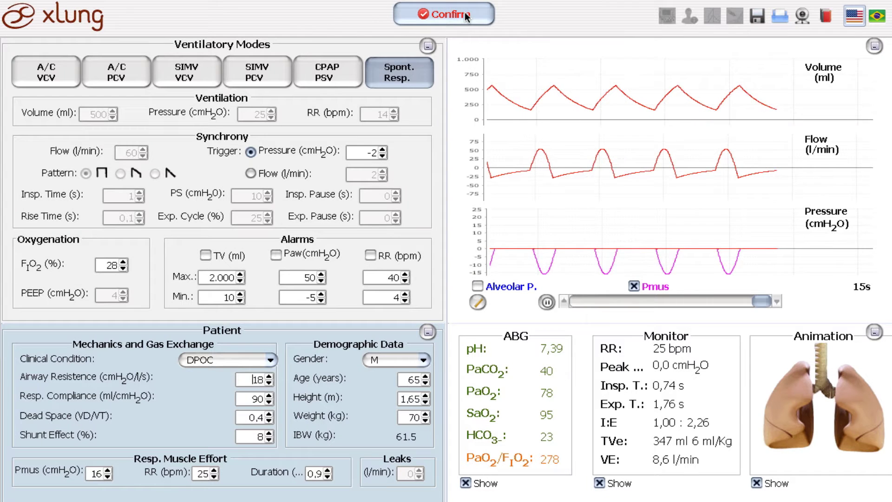
click(465, 12)
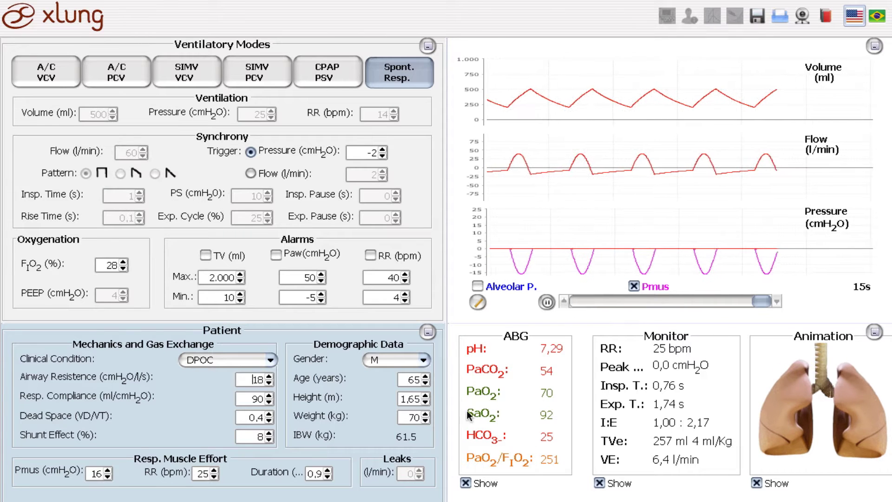
- Switch ventilation to CPAP/PSV with PS 0 and PEEP 5 cmH2O, and confirm
click(330, 77)
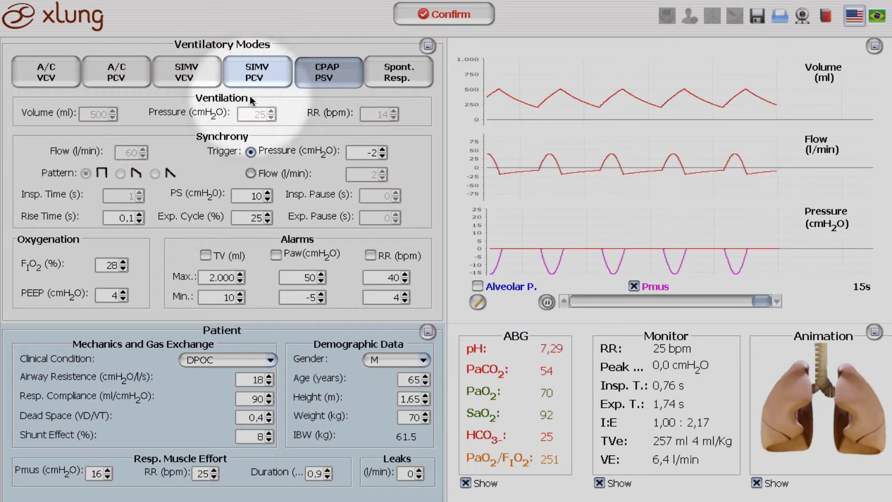
click(269, 198)
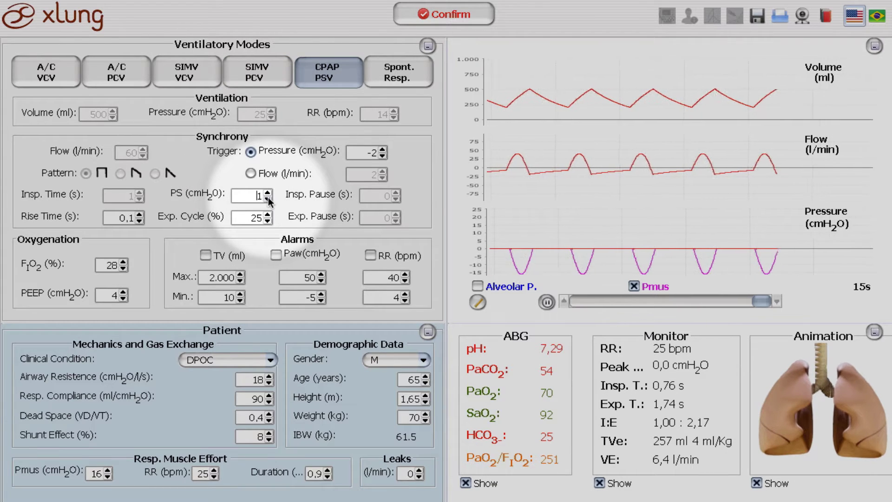
click(124, 292)
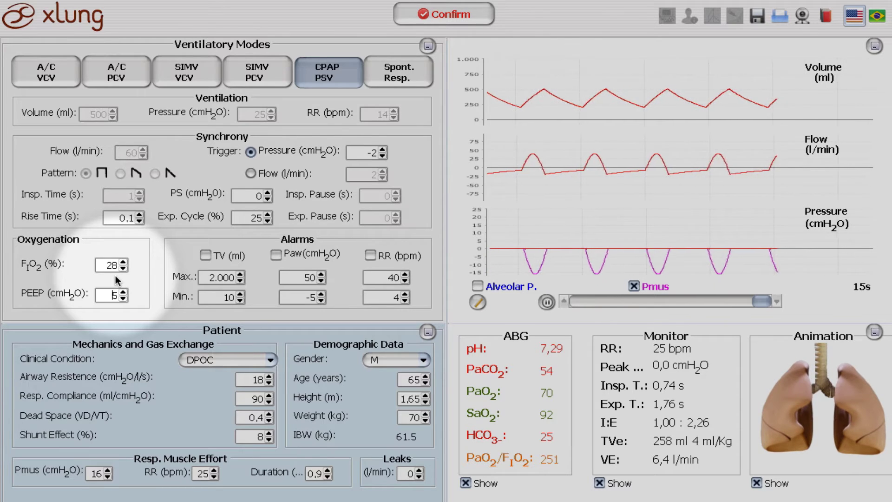
click(425, 17)
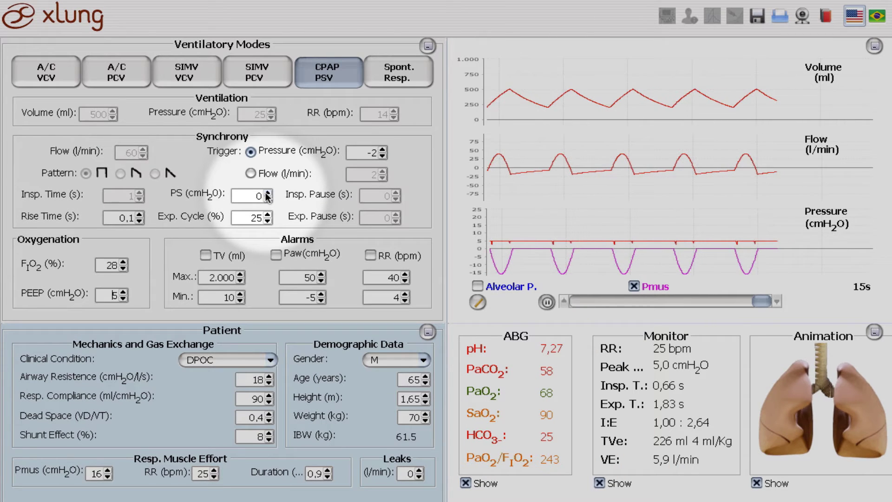
- Step the pressure support up to 10 cmH2O and confirm it
click(268, 192)
click(268, 193)
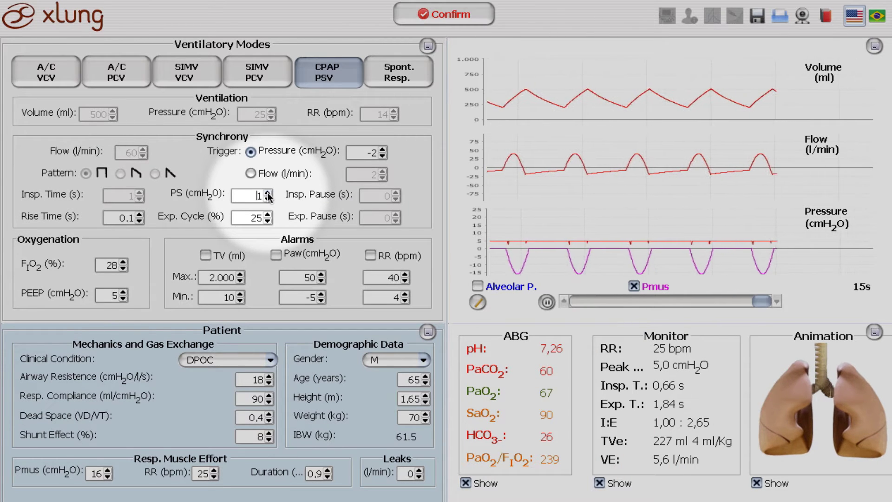
click(268, 192)
click(268, 192)
click(268, 192)
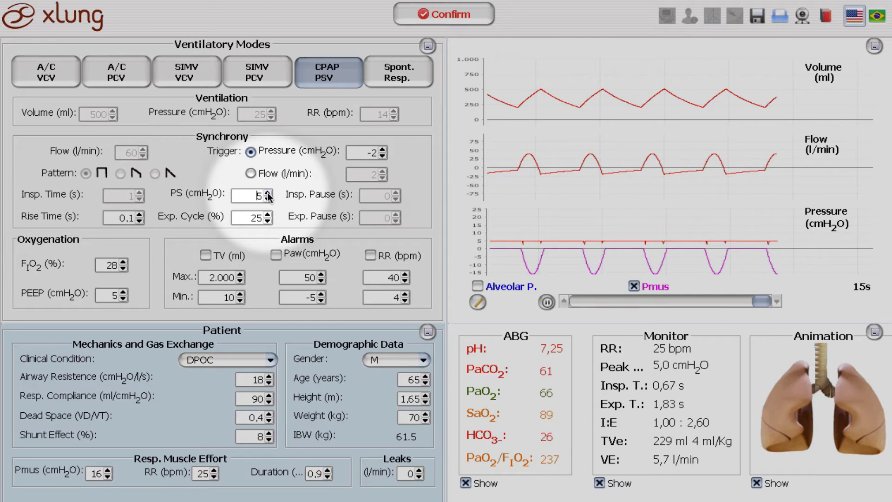
click(268, 193)
click(268, 193)
click(268, 193)
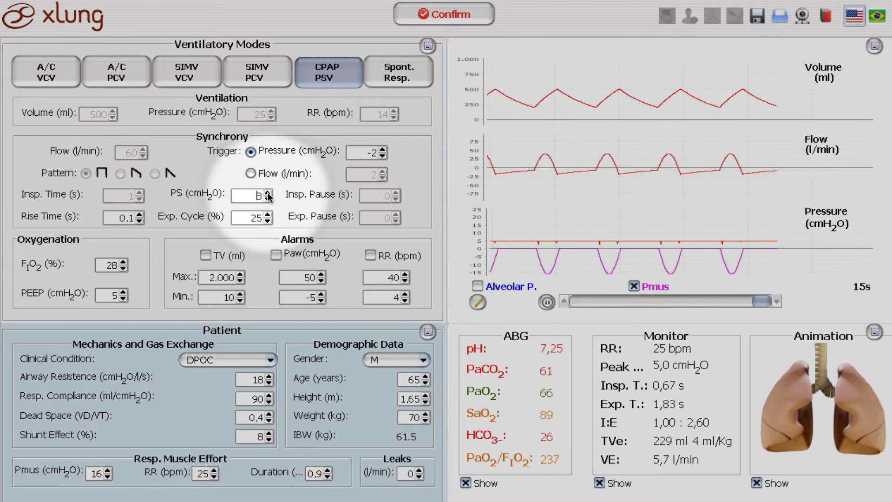
click(268, 193)
click(268, 193)
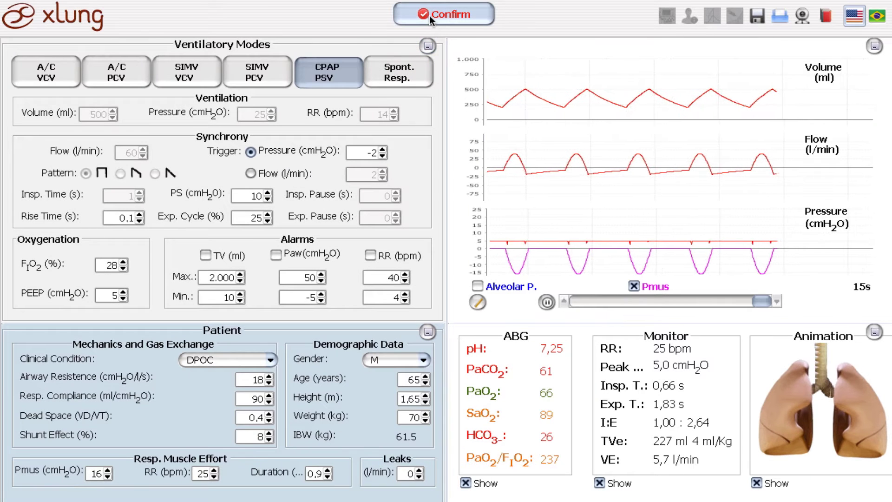
click(429, 16)
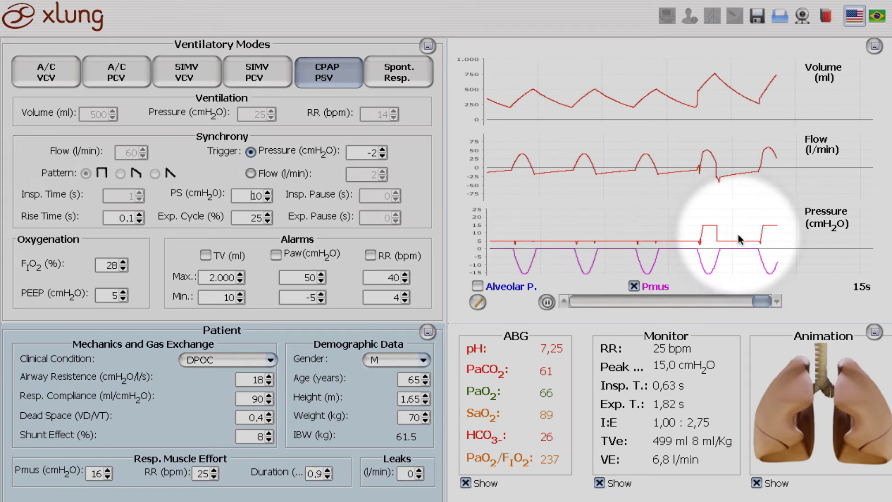
- Pause and resume the waveforms until blood gases read pH 7.47 and PaCO2 32
click(546, 302)
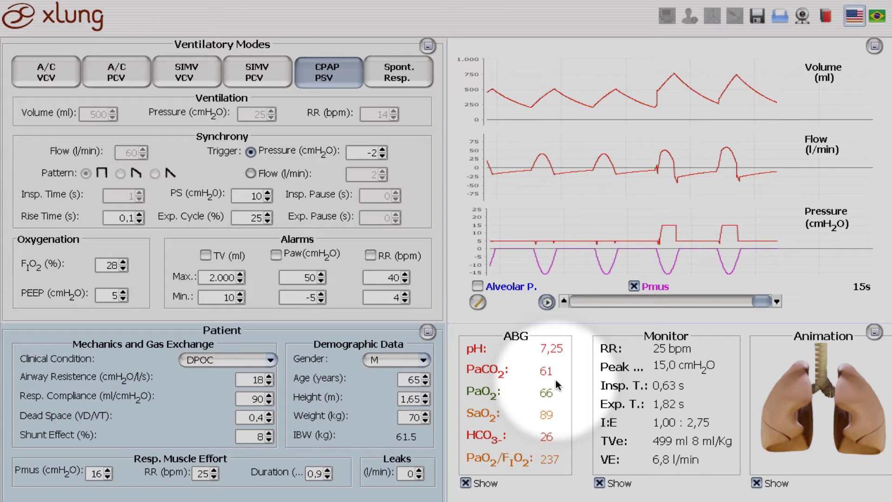
click(546, 302)
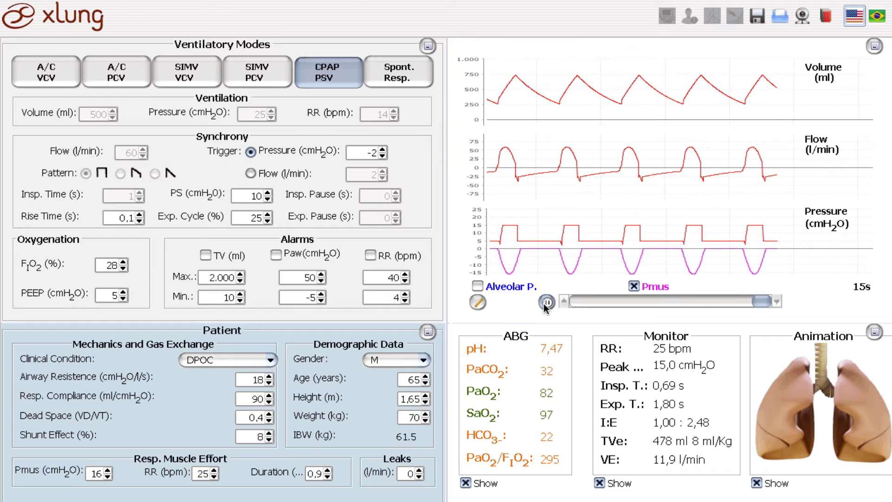
click(546, 306)
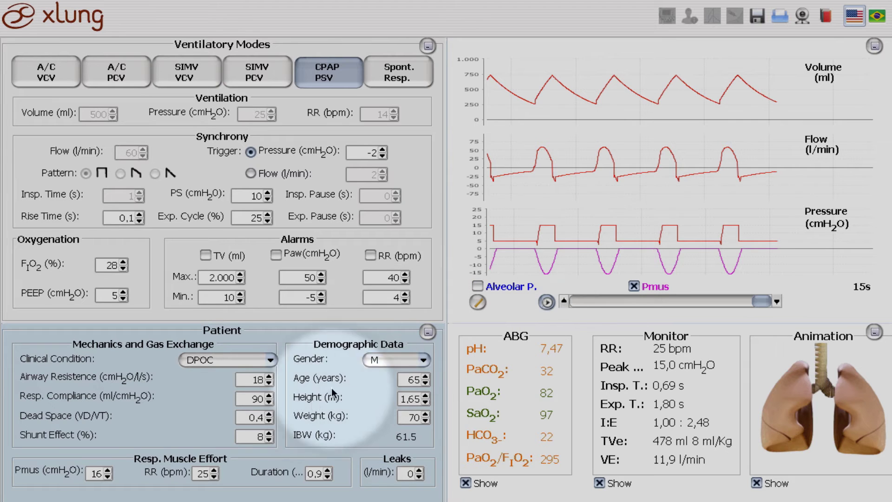
- Lower respiratory rate to 20 bpm and Pmus to 12 cmH2O, confirm, and resume running
click(215, 477)
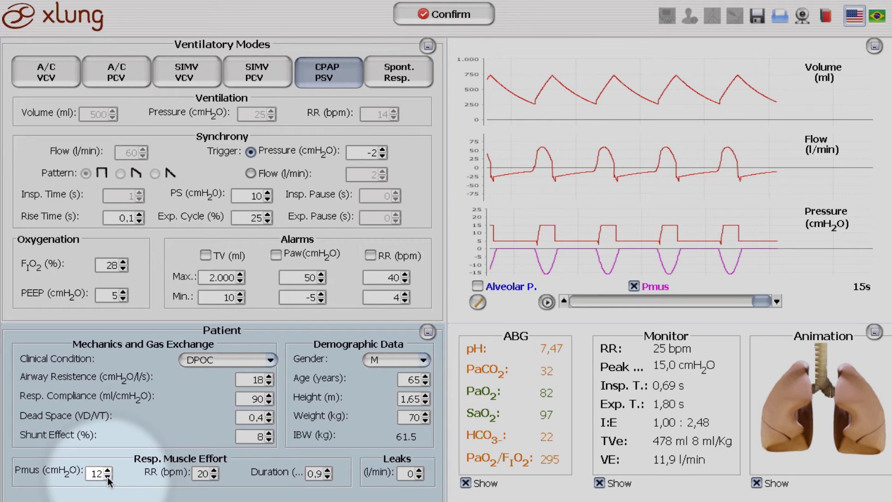
click(465, 16)
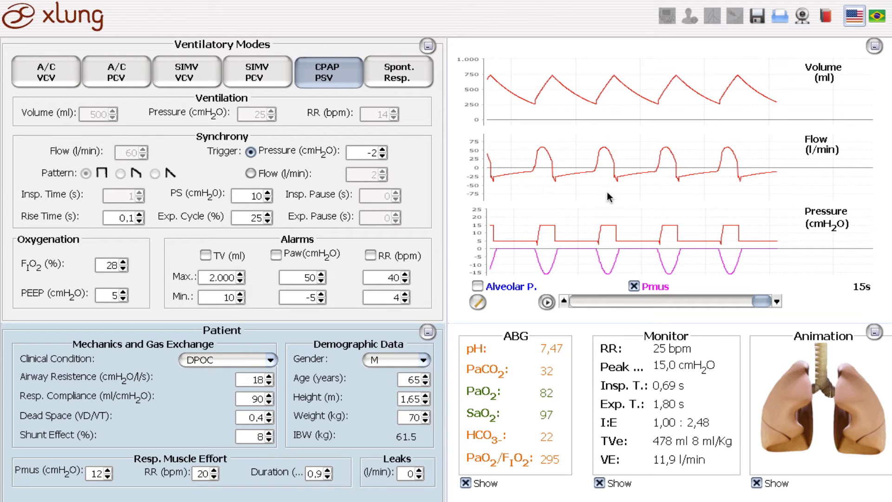
click(547, 304)
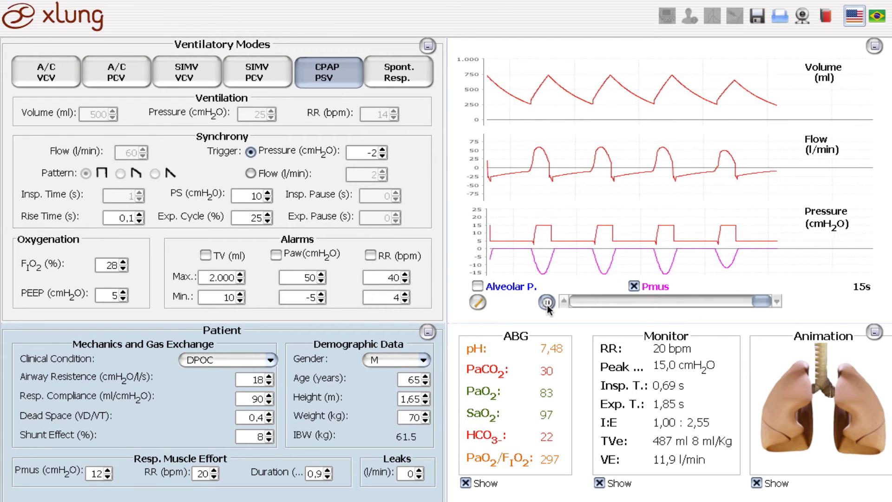
click(547, 304)
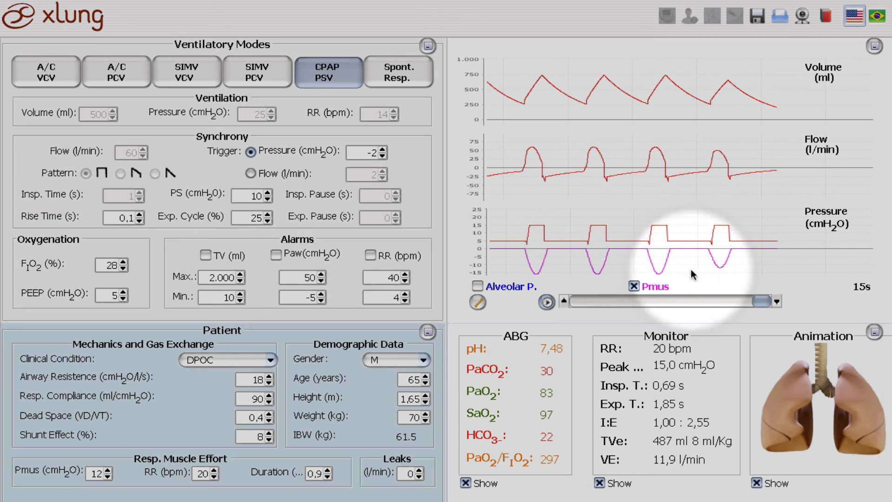
click(549, 301)
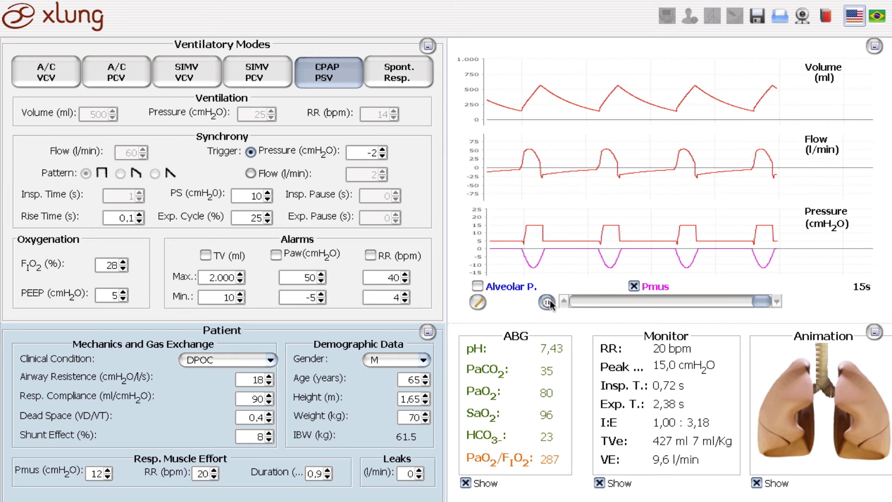
- Pause and resume the simulation while blood gases settle near pH 7.39 and PaCO2 40
click(550, 300)
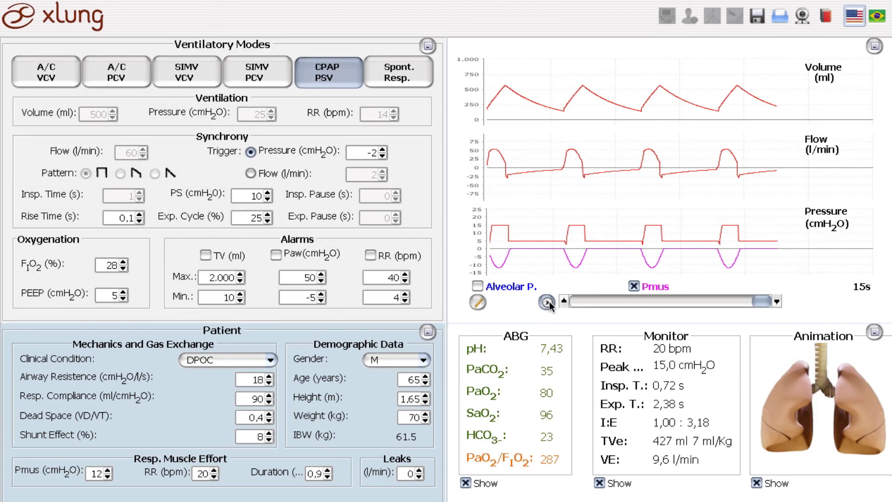
click(548, 302)
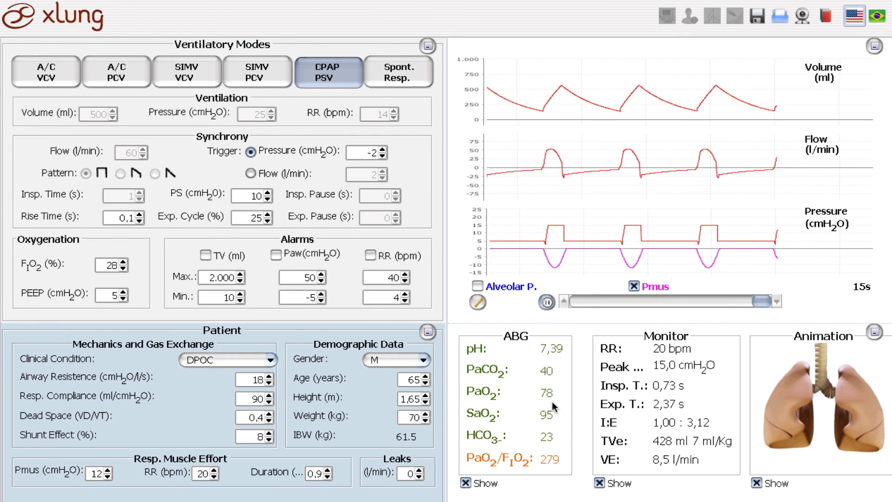
click(548, 301)
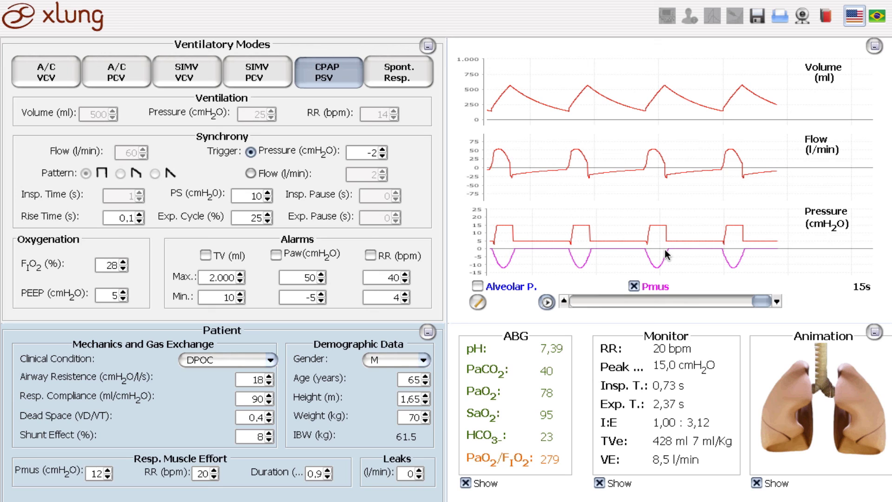
click(546, 302)
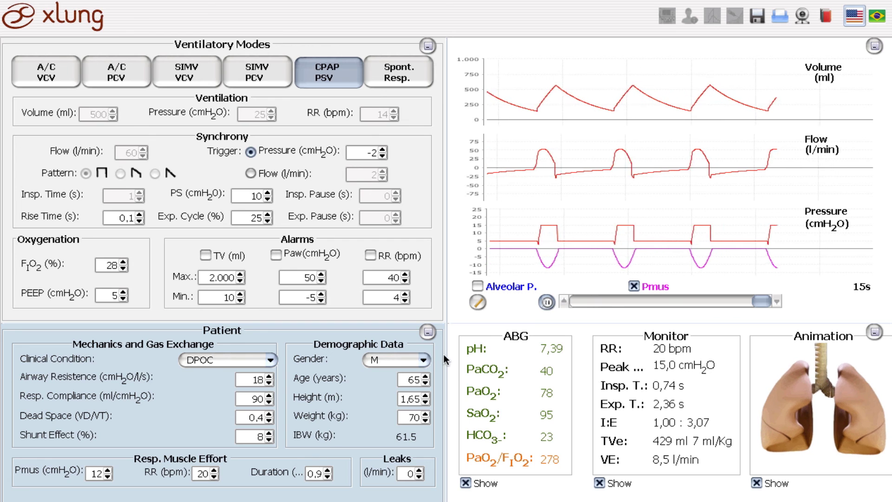